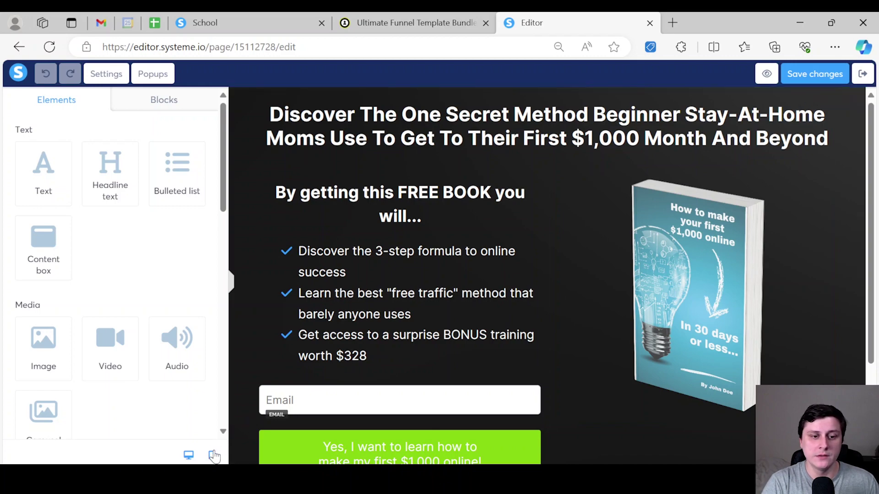
Switch the editor to the mobile preview
click(212, 455)
scroll(593, 241, down, 10)
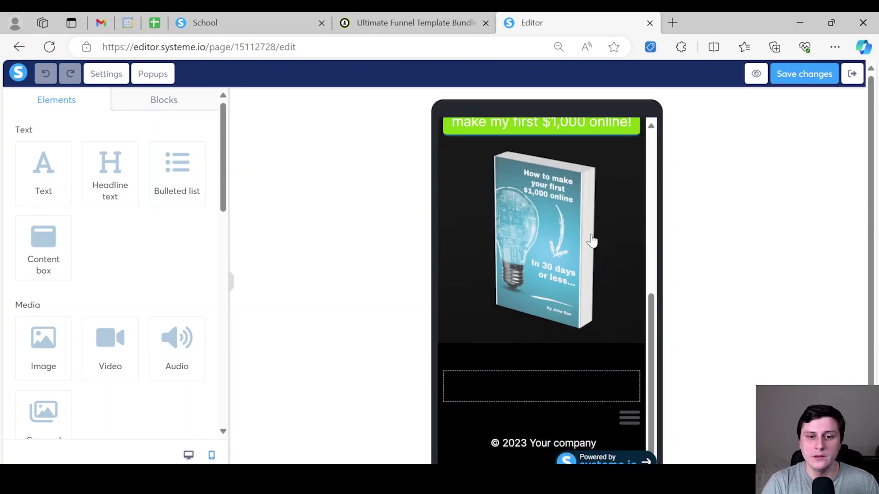
scroll(592, 243, up, 8)
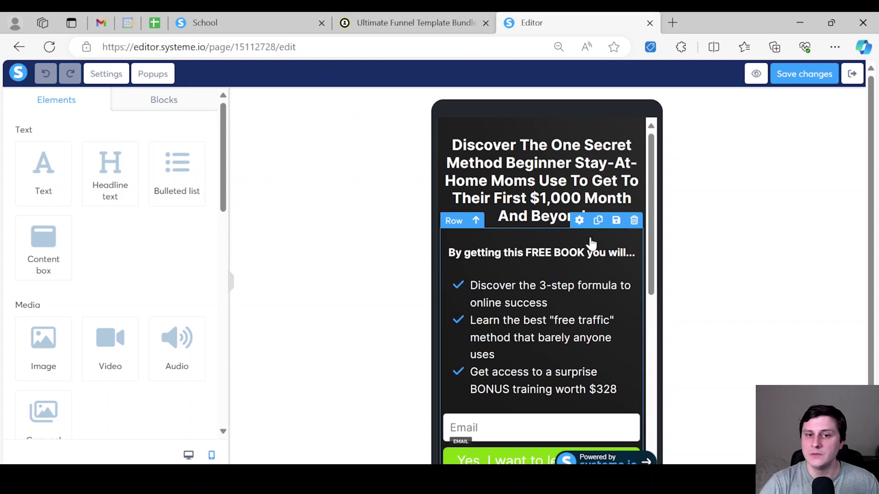
Set the mobile headline's top margin to 115 so it sits lower
double_click(559, 220)
click(567, 181)
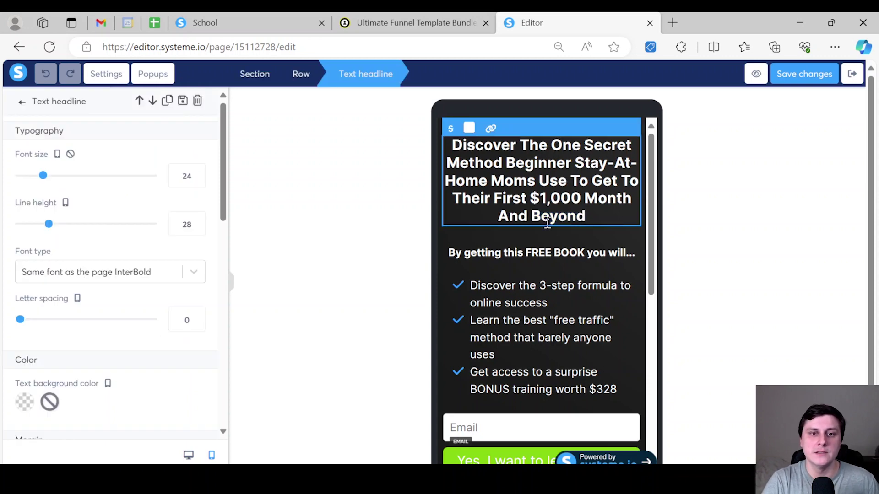
click(553, 305)
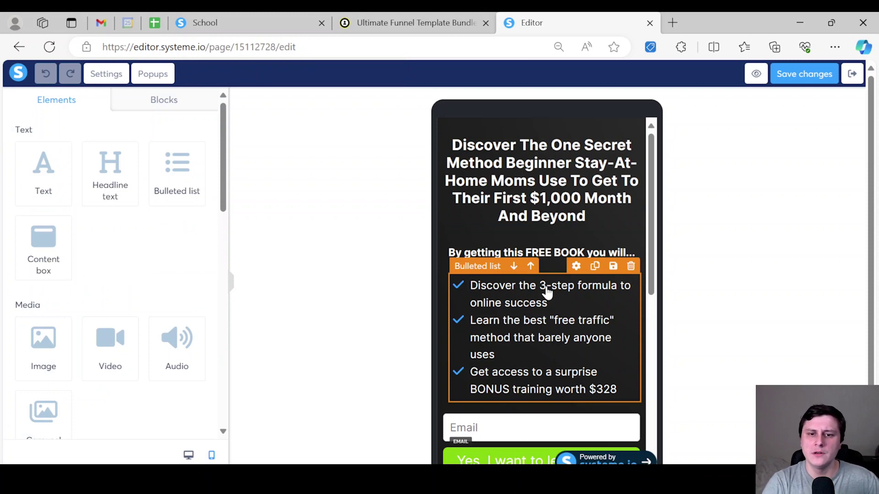
click(554, 183)
double_click(555, 183)
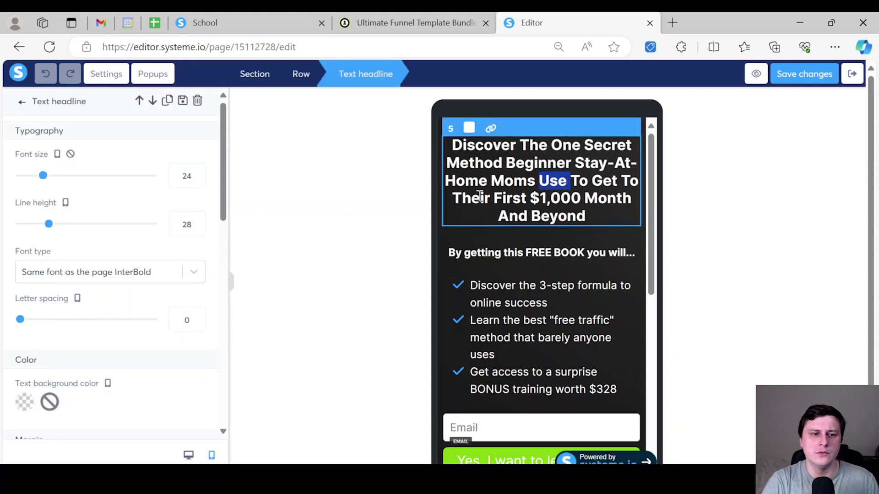
scroll(154, 260, down, 8)
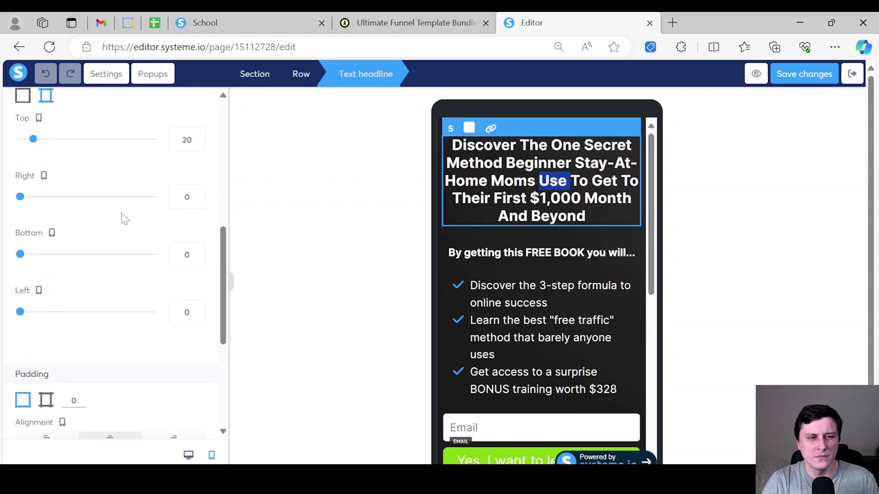
scroll(124, 217, up, 1)
drag(36, 193, 96, 193)
click(745, 288)
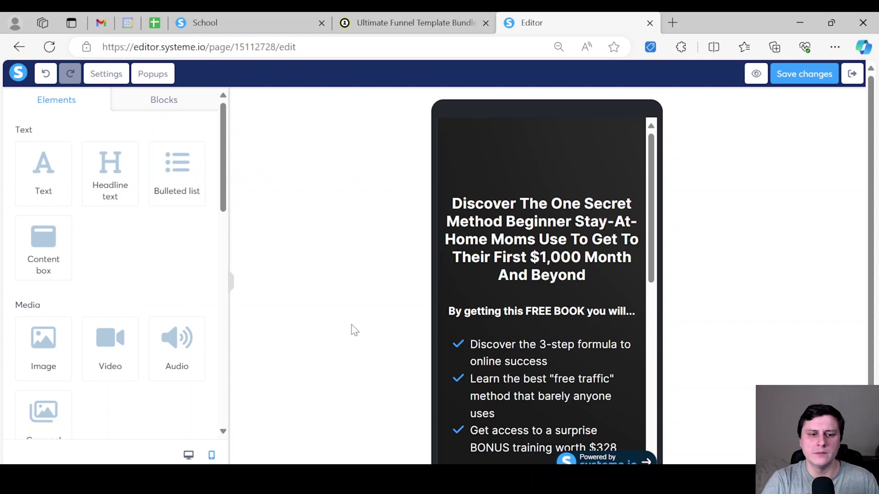
Compare the desktop view, then set the mobile headline's top margin back to 18
click(188, 455)
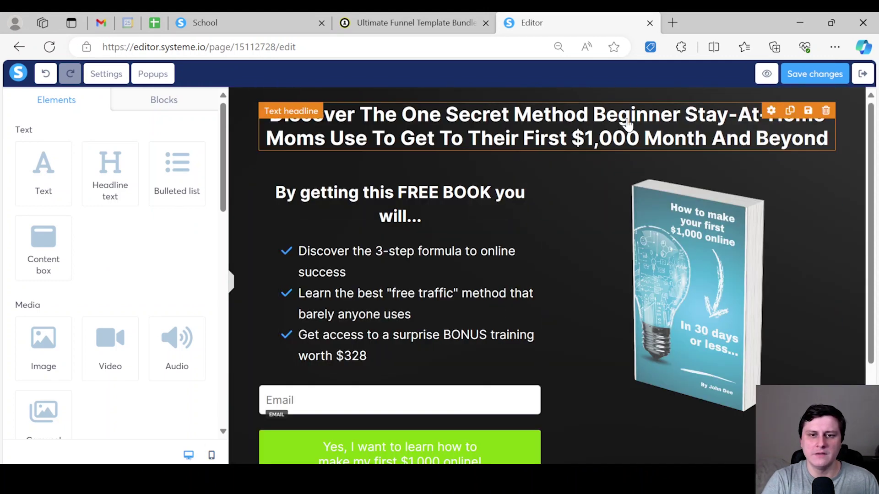
click(210, 456)
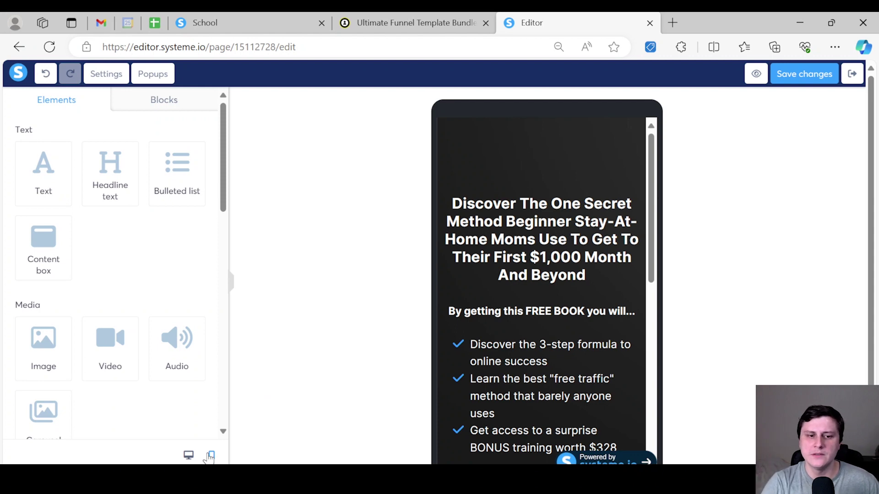
click(471, 225)
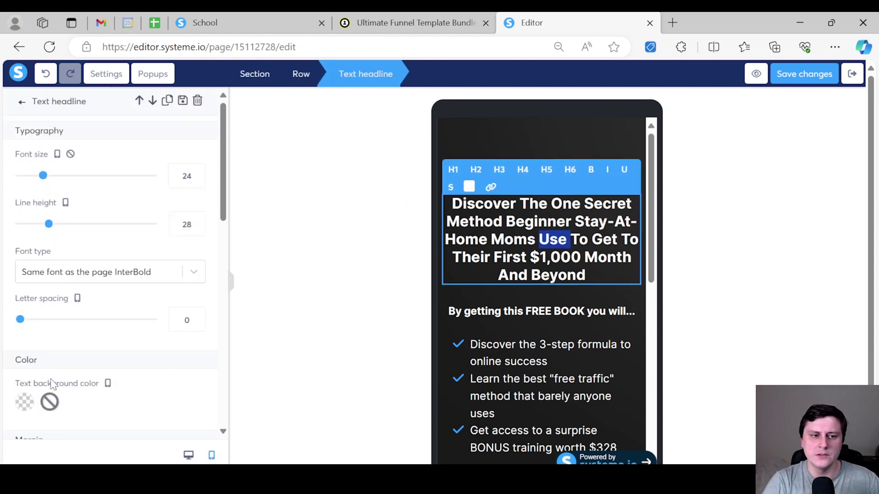
scroll(51, 384, down, 6)
drag(98, 245, 31, 245)
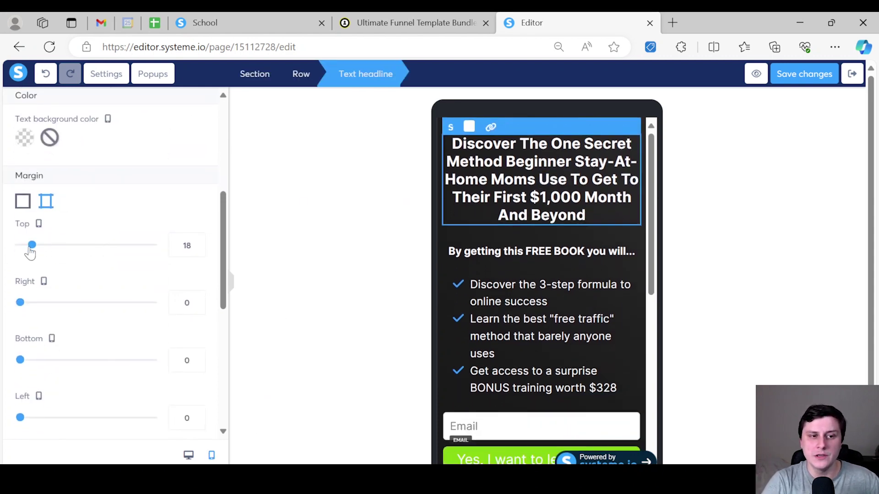
click(705, 324)
Move the book image above the headline on mobile and compare with the desktop view
scroll(564, 365, down, 5)
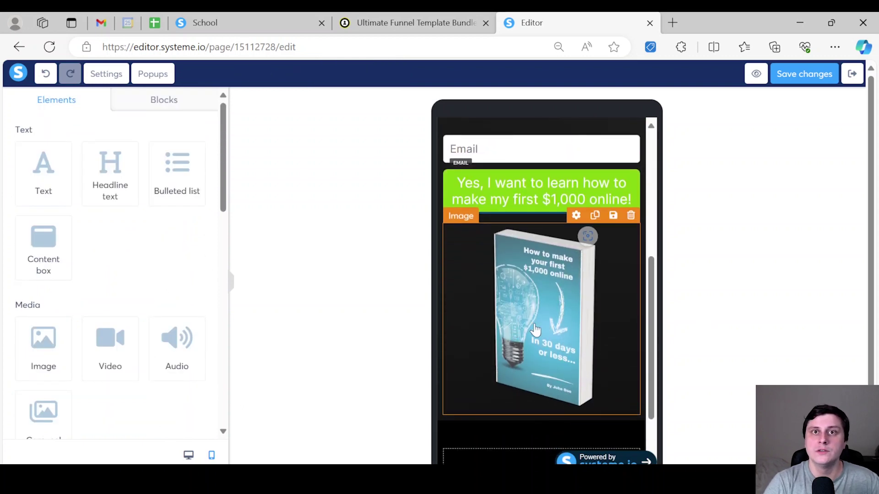
scroll(613, 331, up, 6)
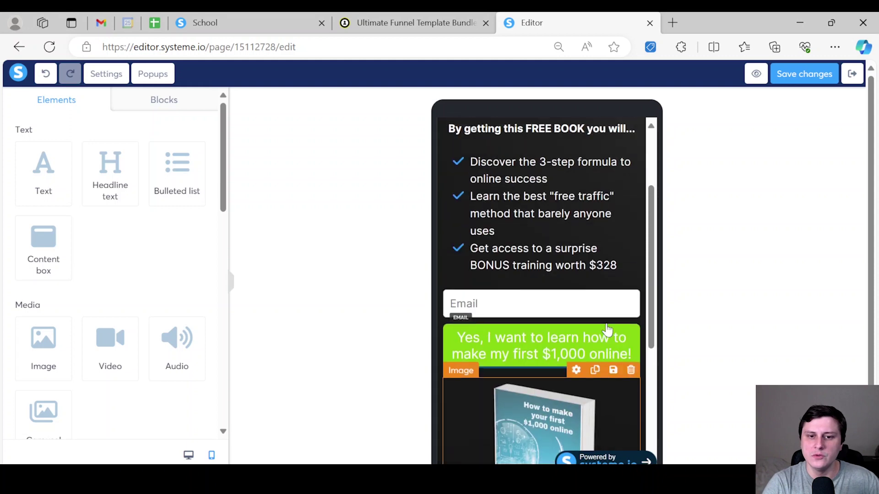
scroll(591, 348, down, 4)
drag(577, 348, 543, 133)
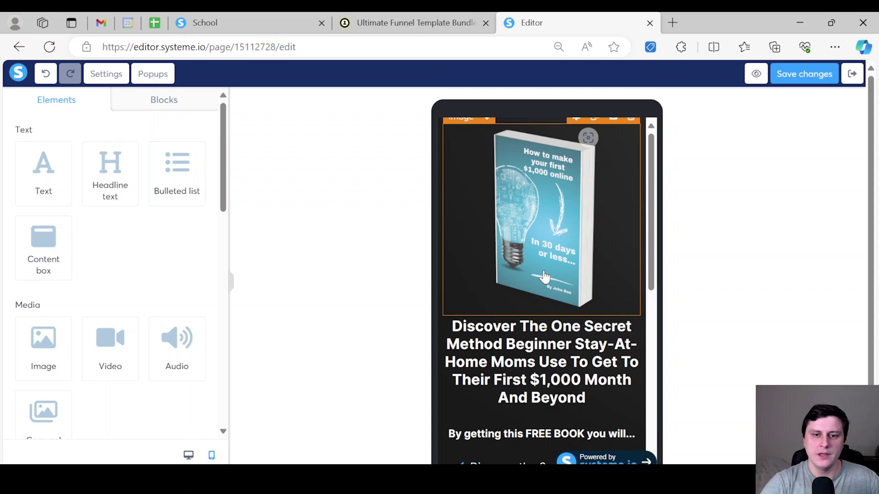
click(189, 456)
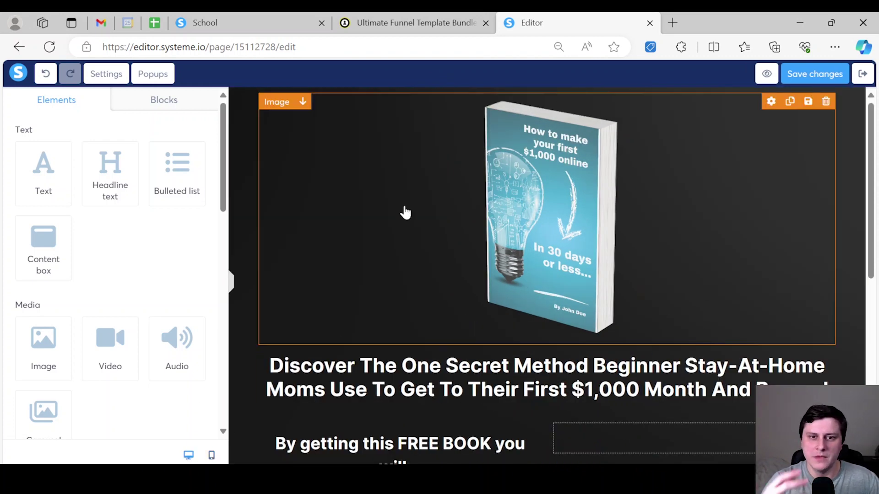
Scroll through the desktop layout to inspect the book image now above the headline
scroll(473, 188, down, 7)
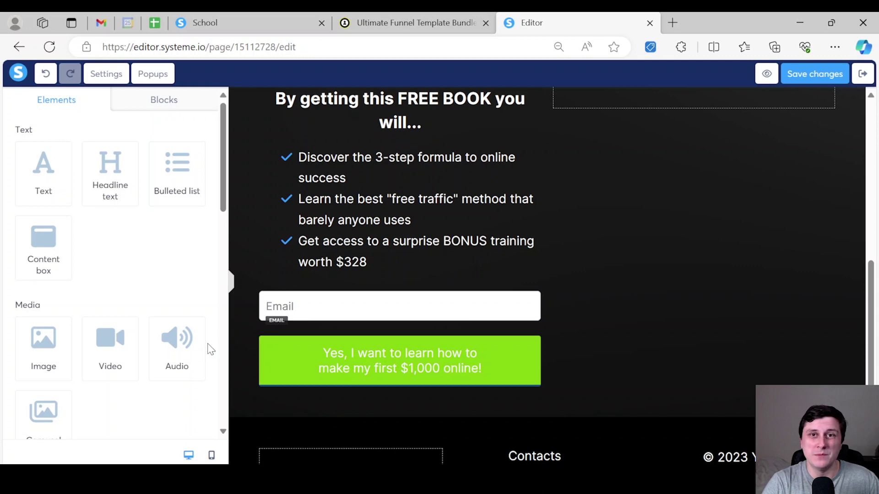
scroll(208, 349, down, 3)
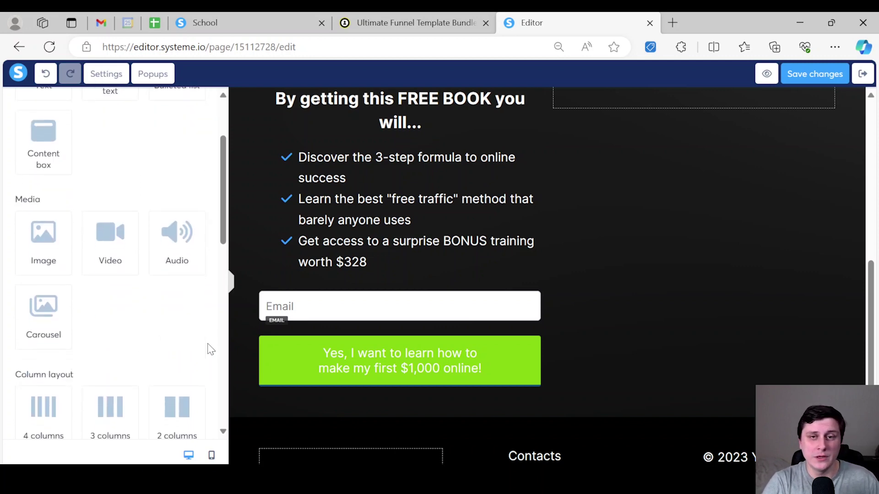
scroll(208, 349, up, 3)
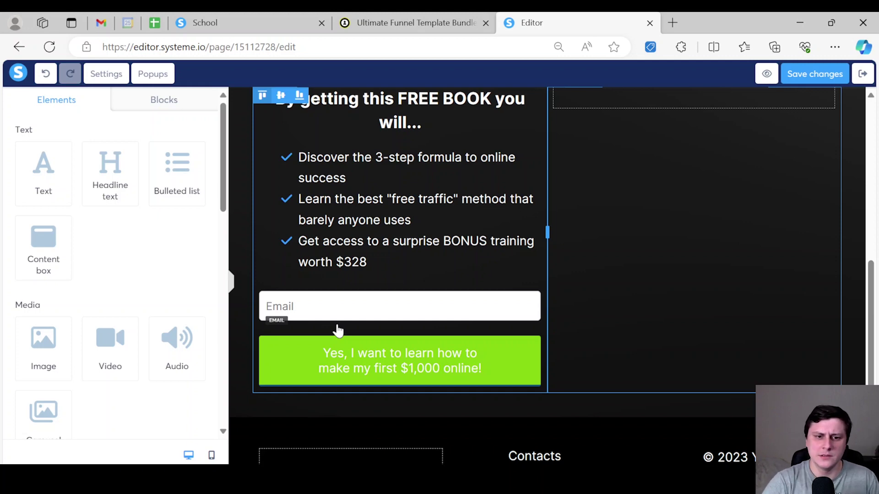
scroll(338, 330, up, 7)
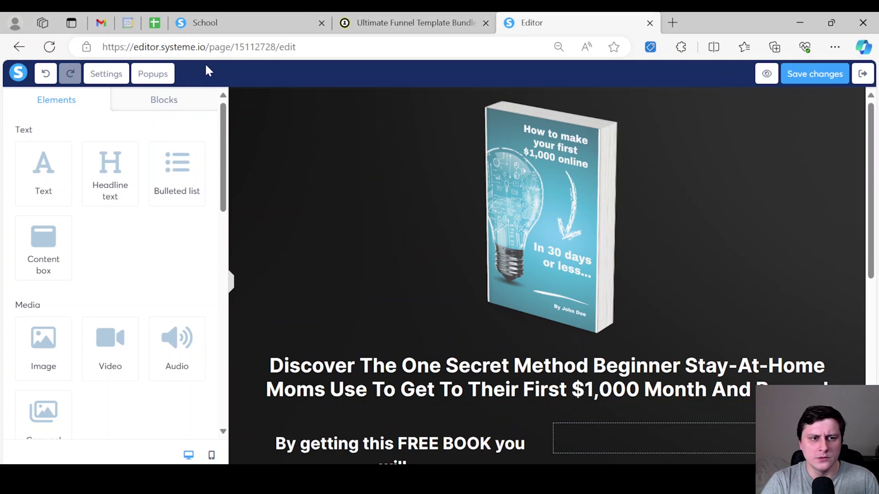
Undo the book image move and check both mobile and desktop previews
click(45, 73)
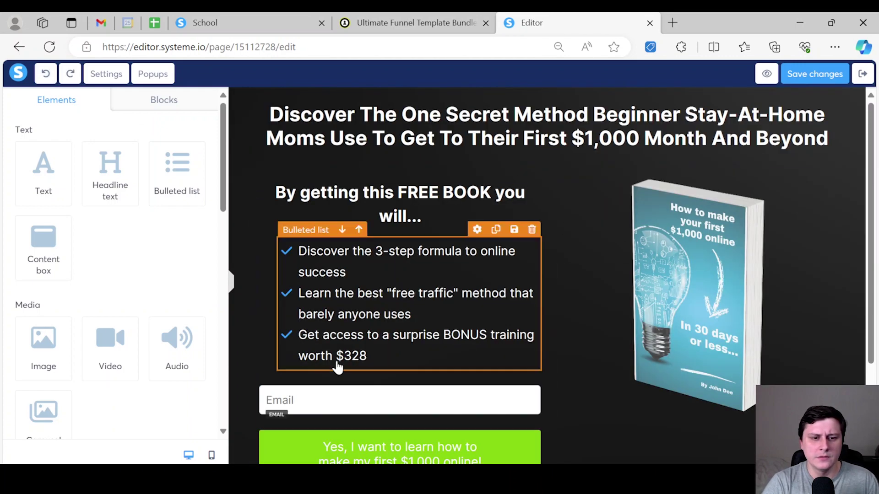
click(212, 455)
scroll(575, 329, down, 6)
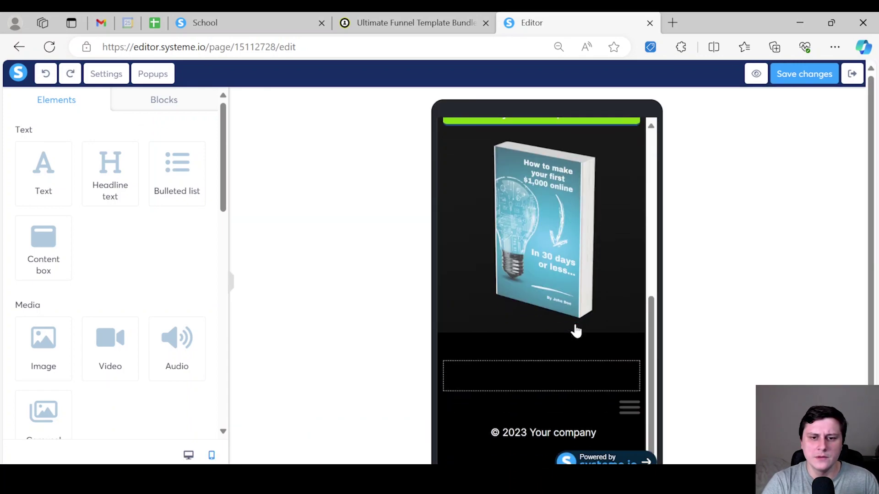
scroll(575, 329, up, 6)
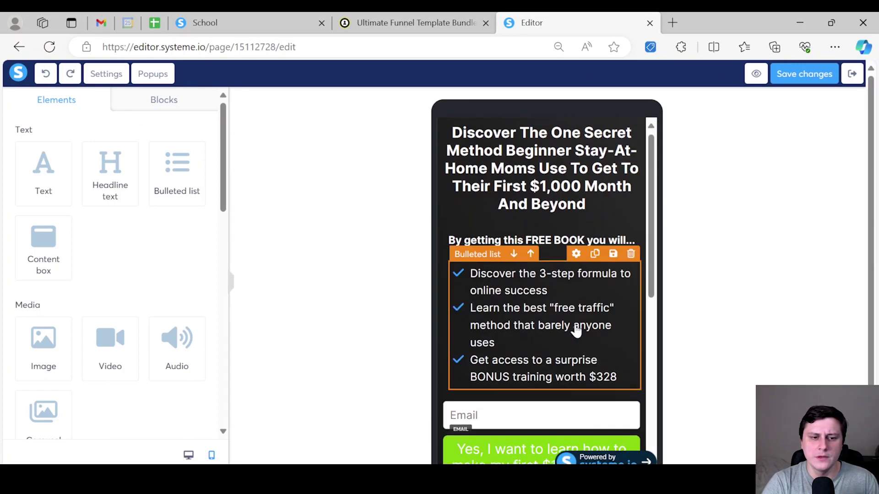
click(188, 456)
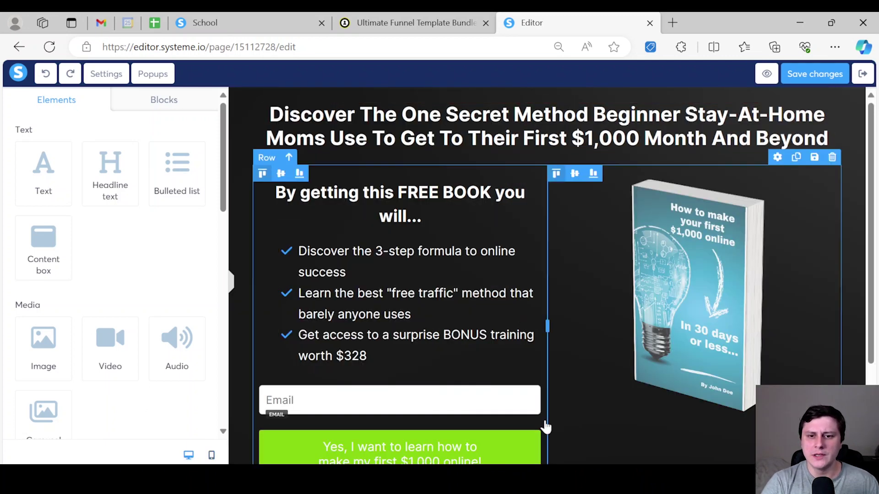
scroll(418, 224, down, 3)
scroll(440, 302, up, 3)
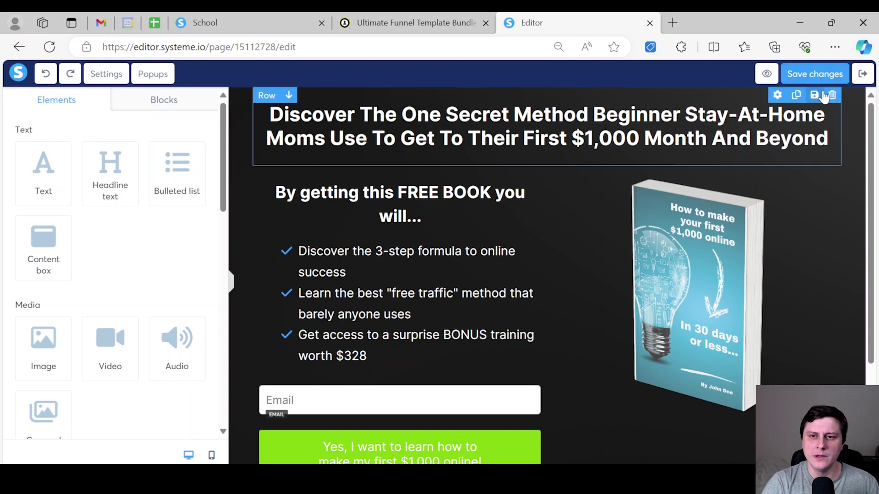
Duplicate the whole headline-and-book section in desktop view
click(822, 97)
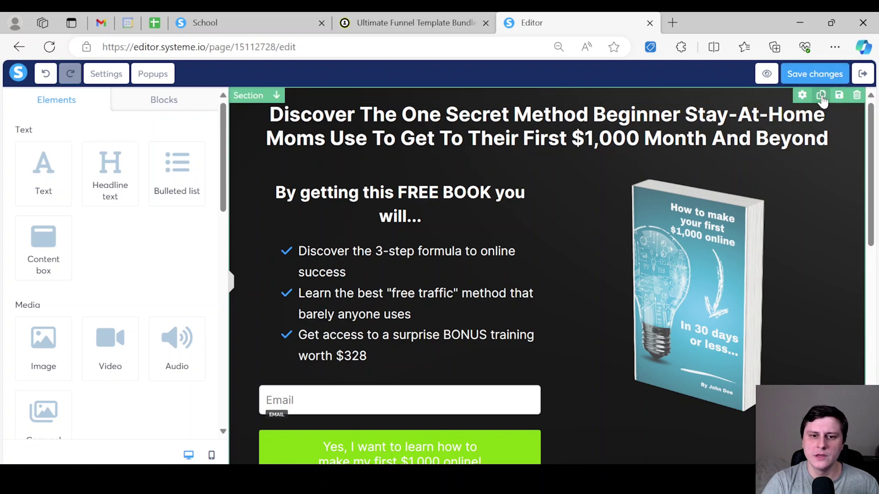
scroll(623, 178, down, 10)
scroll(623, 178, up, 9)
scroll(623, 179, up, 2)
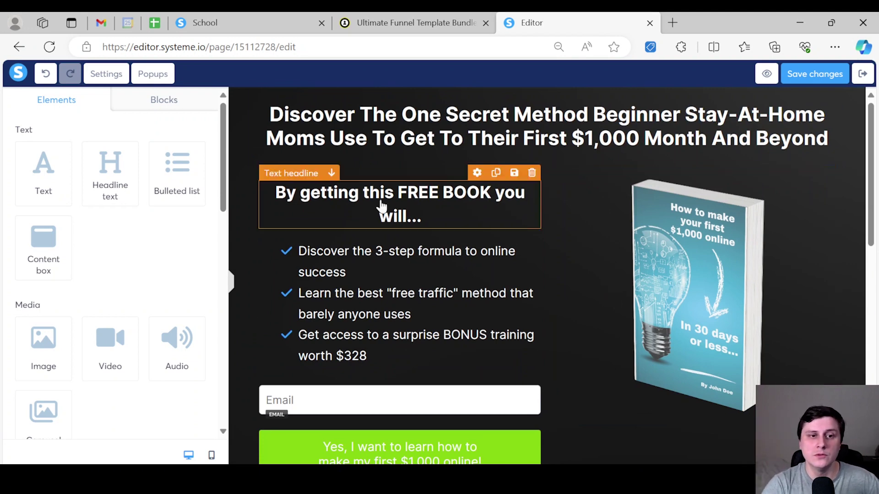
click(240, 128)
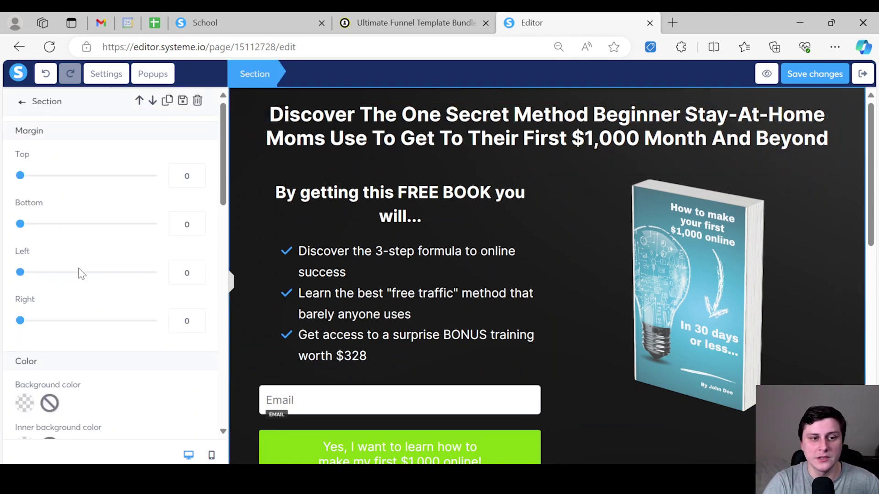
Make the first section desktop-only by unchecking Mobile under 'Item visible on'
scroll(161, 258, down, 10)
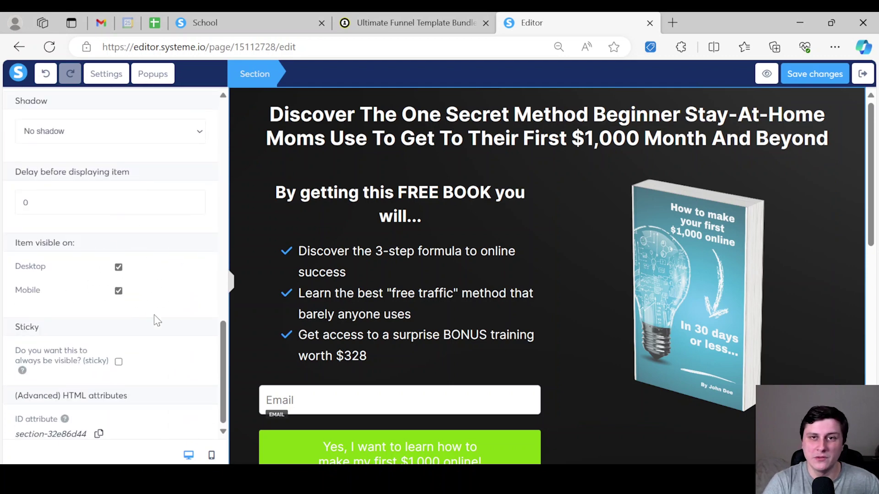
click(119, 291)
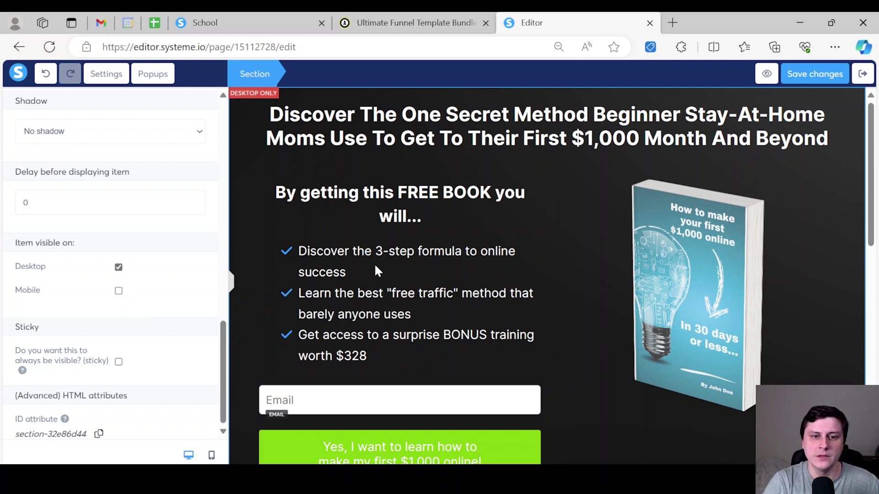
key(Escape)
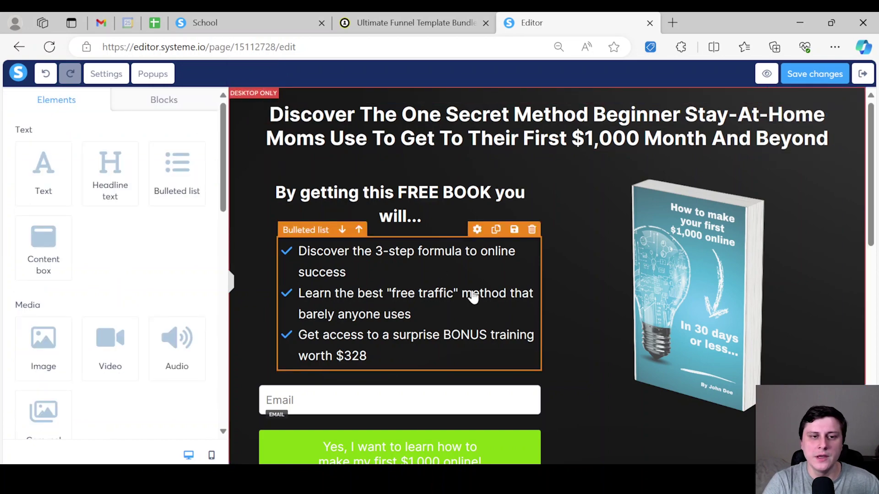
Make the duplicated section mobile-only by unchecking Desktop under 'Item visible on'
scroll(613, 262, down, 3)
scroll(613, 262, down, 1)
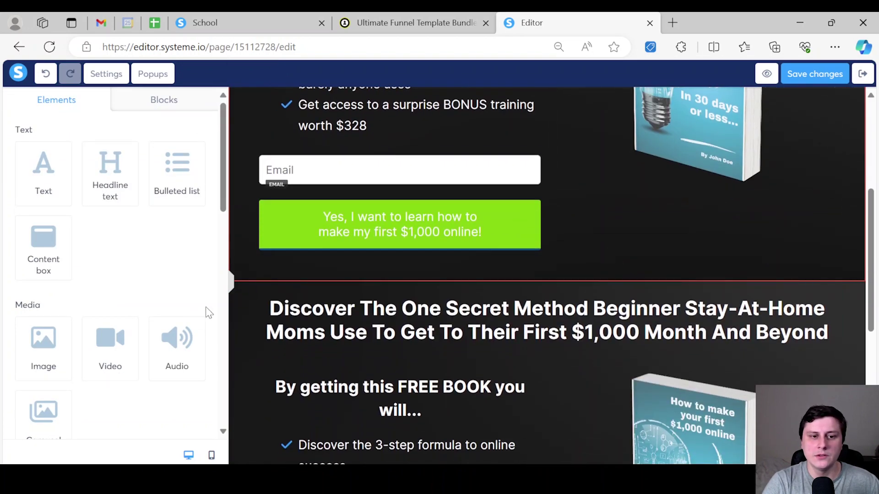
click(241, 320)
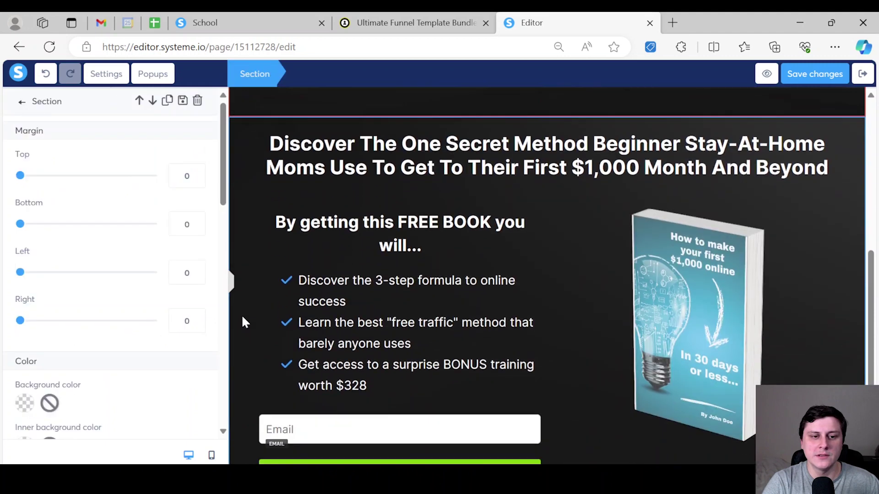
scroll(99, 279, down, 8)
scroll(102, 284, down, 4)
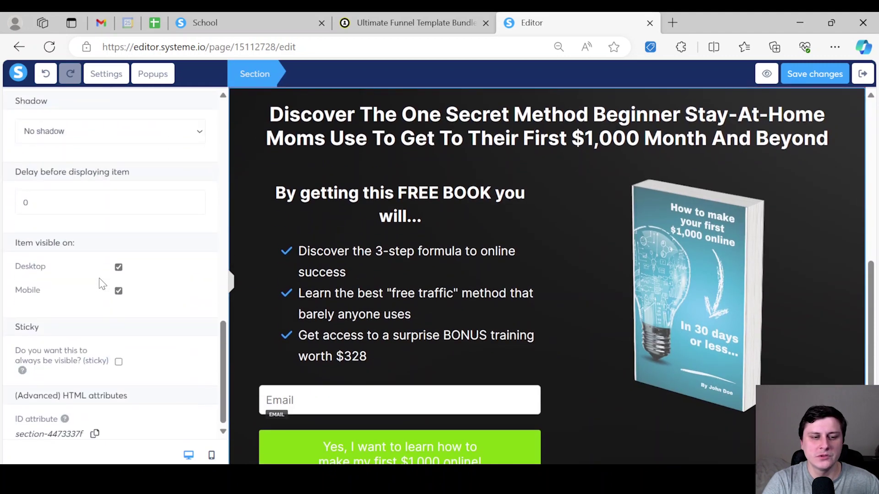
click(119, 268)
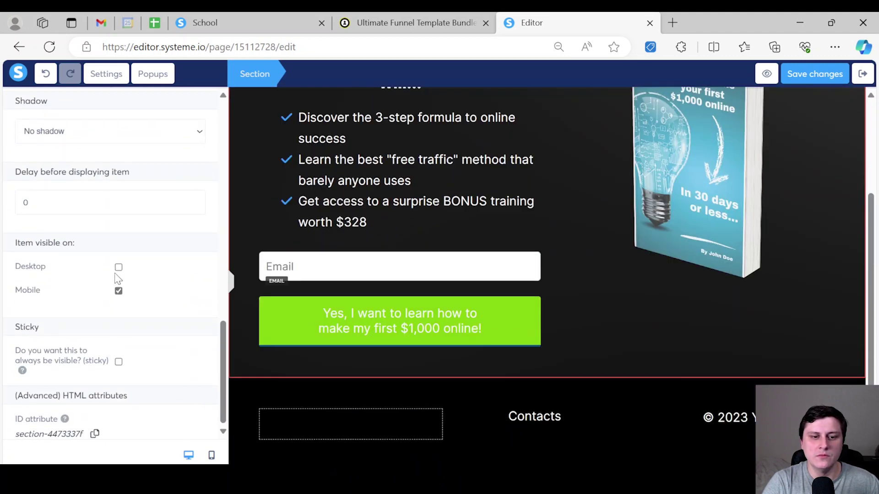
click(238, 356)
scroll(245, 357, up, 3)
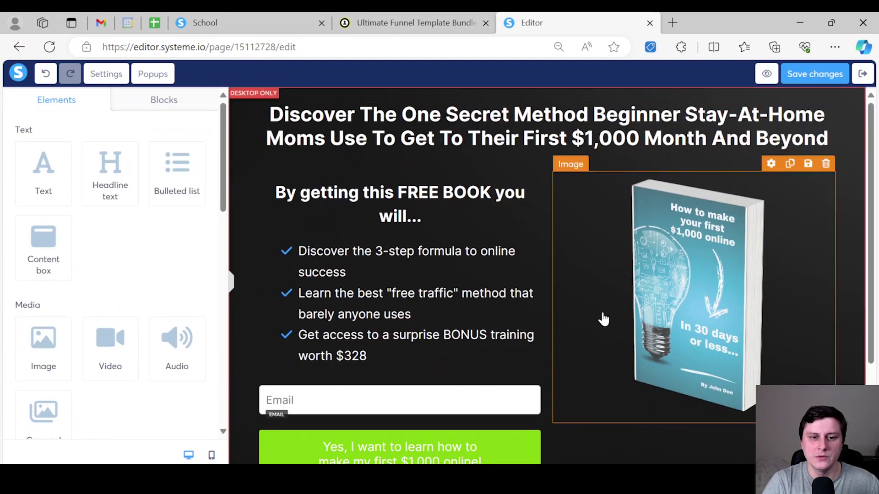
scroll(705, 459, down, 3)
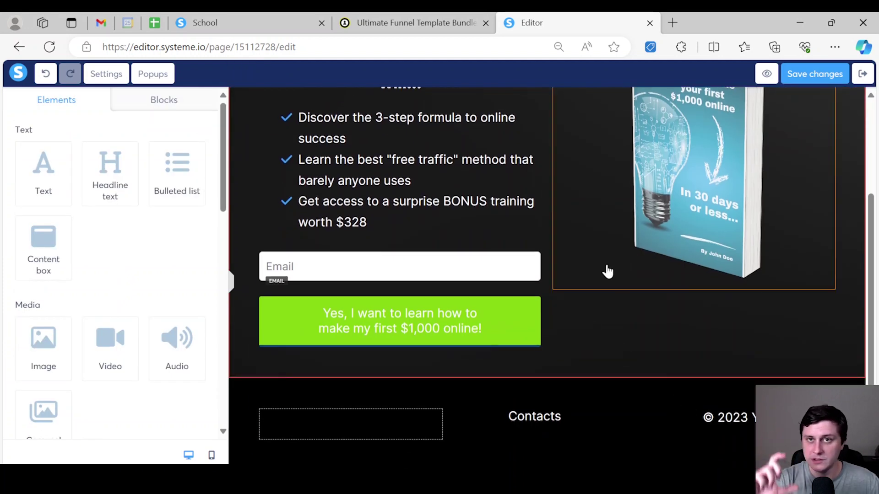
click(211, 455)
Drag the book image above the headline in the mobile-only section
scroll(459, 311, up, 3)
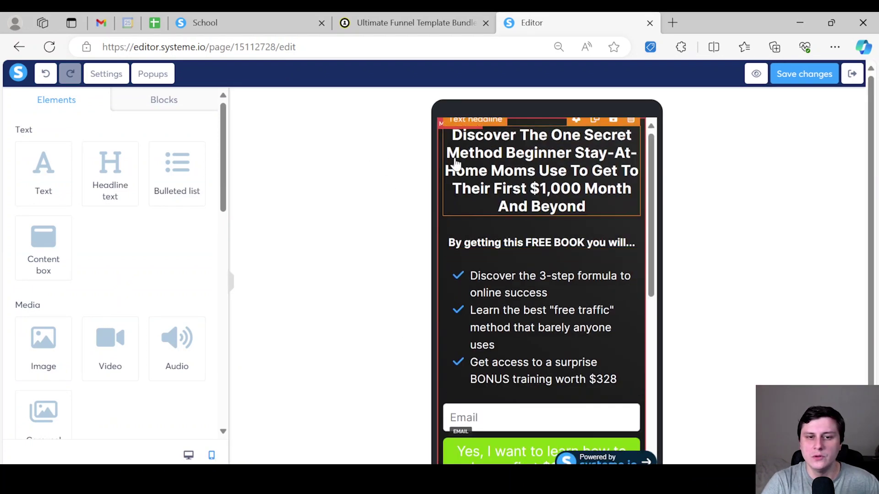
scroll(637, 294, down, 8)
scroll(540, 338, up, 8)
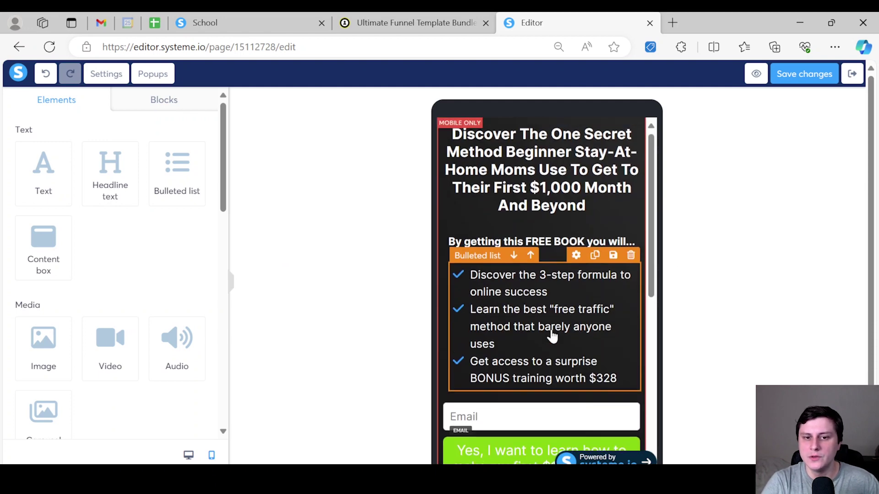
scroll(551, 337, down, 5)
drag(545, 365, 591, 136)
scroll(592, 249, down, 1)
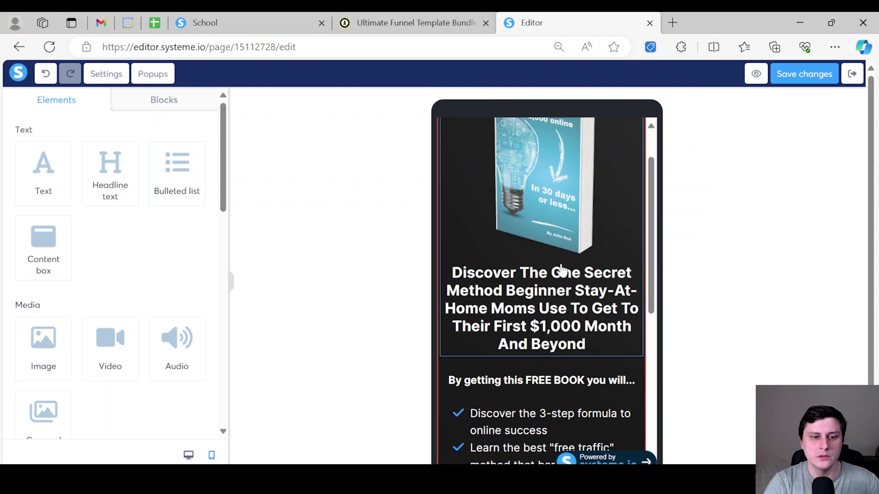
click(188, 454)
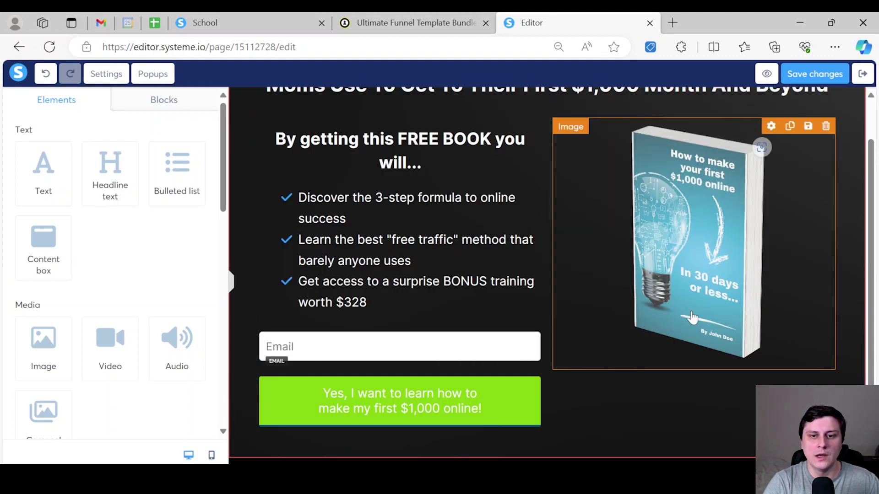
Scroll the desktop page to confirm the headline stays on top with the book beside the bullets
scroll(686, 307, up, 2)
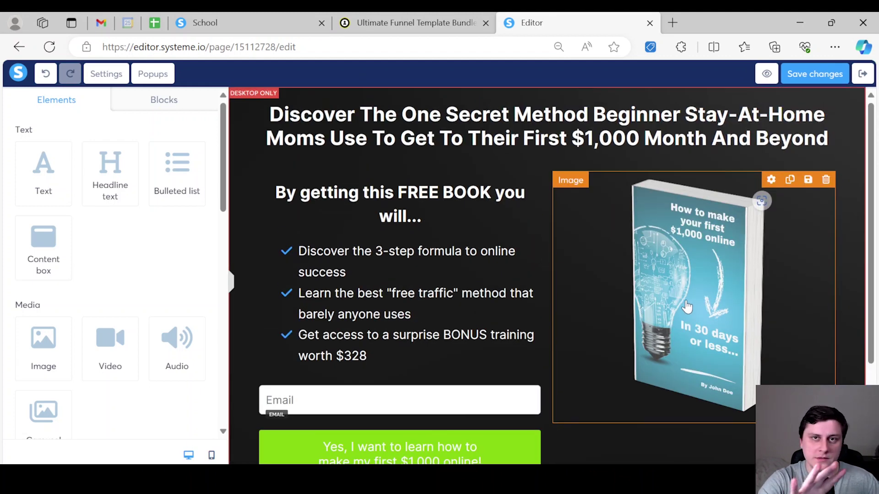
scroll(640, 274, down, 3)
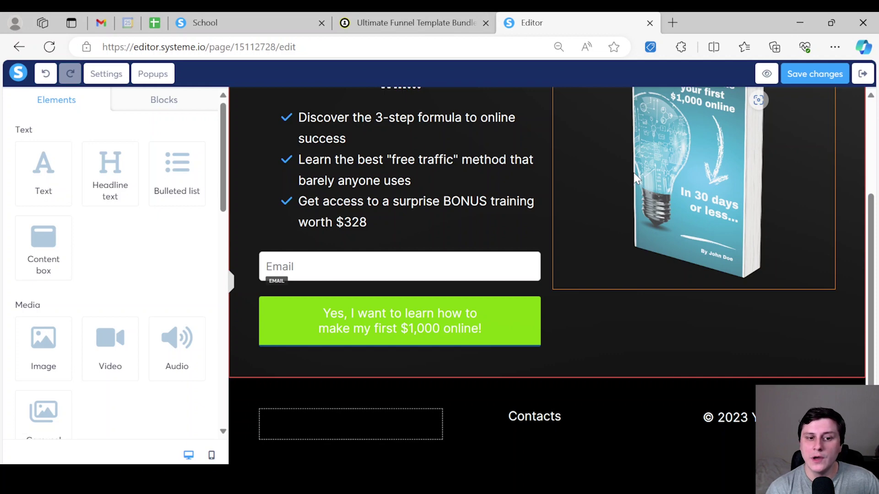
scroll(516, 251, up, 3)
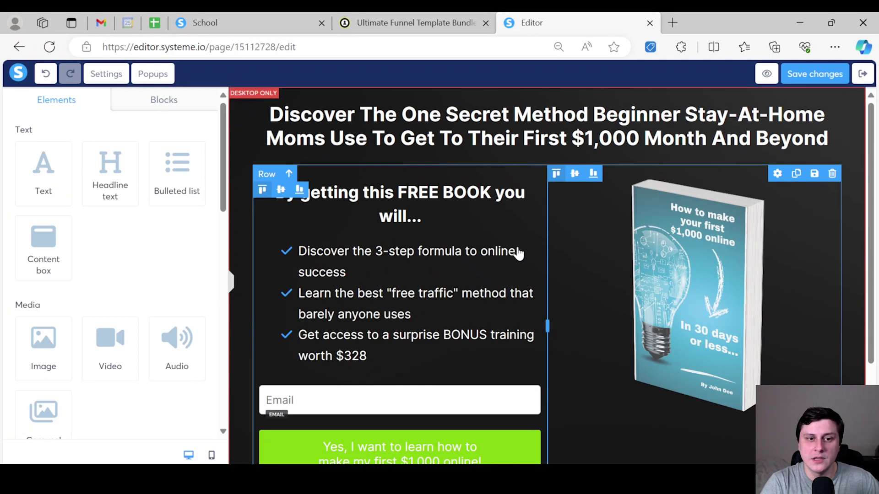